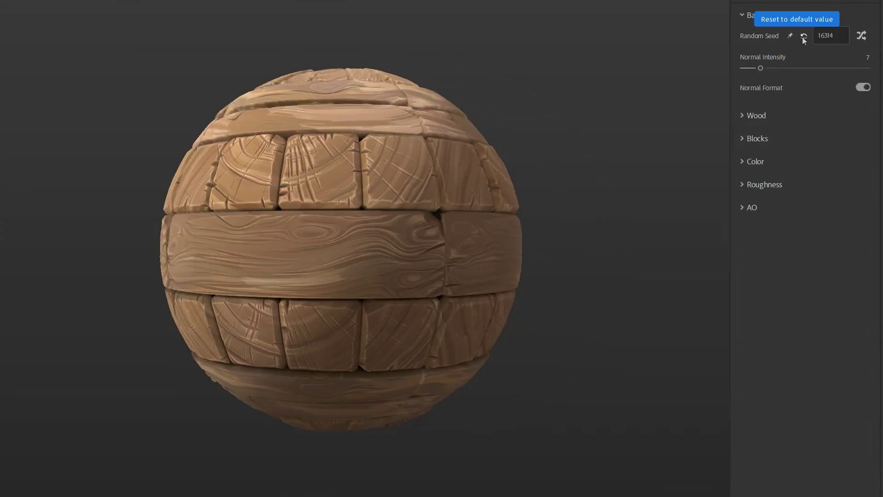
Try plank count, block count (12) and cut amount, resetting both counts to defaults
click(804, 37)
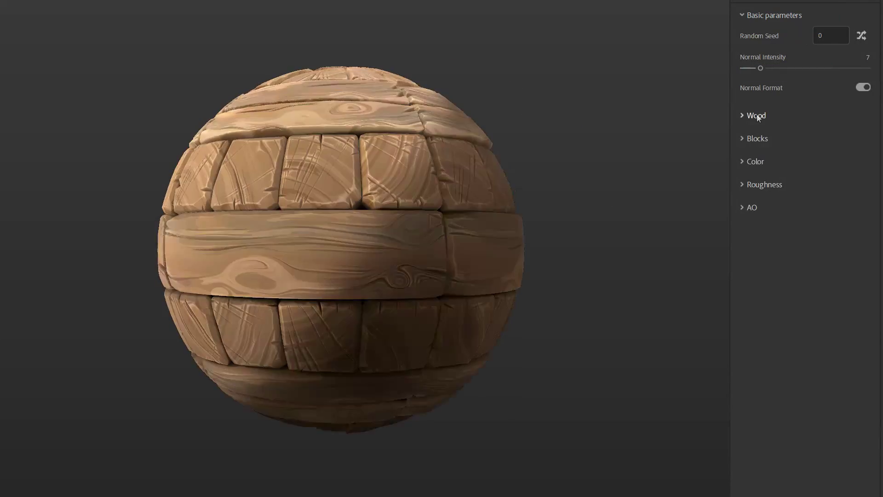
click(756, 115)
drag(743, 172, 751, 172)
click(756, 224)
drag(743, 253, 766, 252)
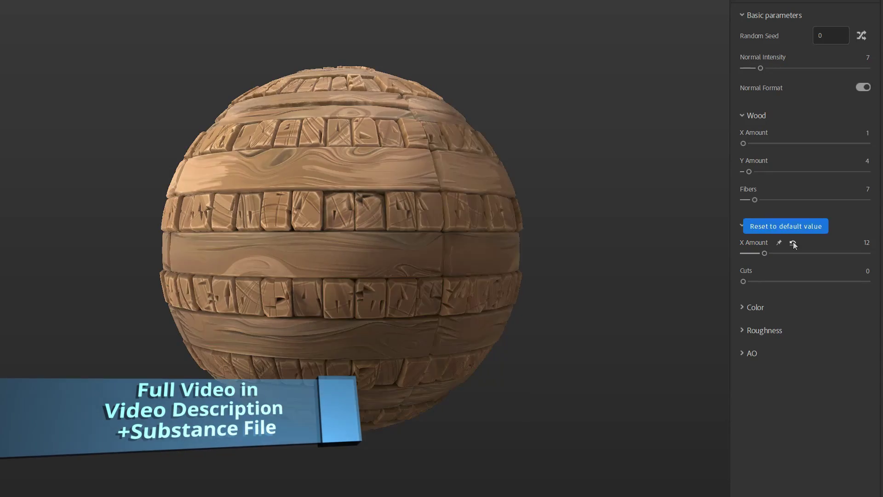
click(793, 242)
click(793, 160)
mouse_move(755, 199)
mouse_down()
mouse_move(867, 195)
mouse_move(712, 195)
mouse_up()
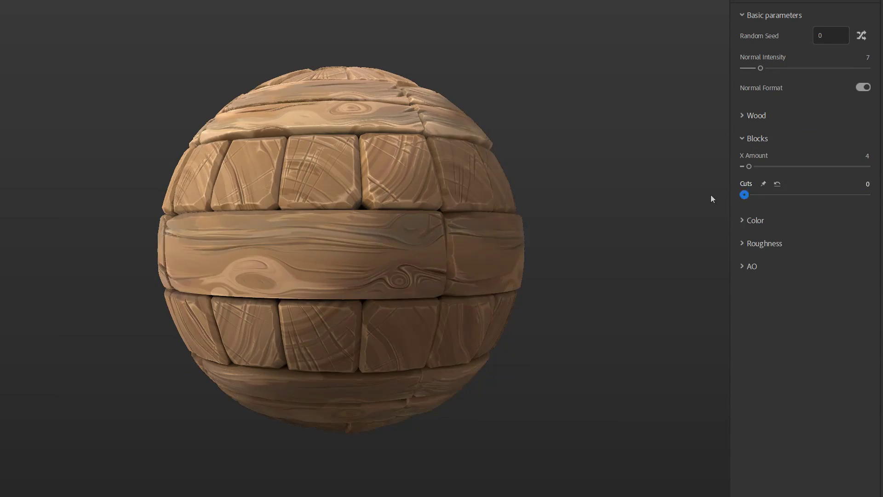
click(755, 220)
Change the wood colour to a muted brown and lower curvature shading to 0
click(757, 138)
click(852, 182)
click(520, 184)
drag(520, 184, 496, 191)
click(734, 212)
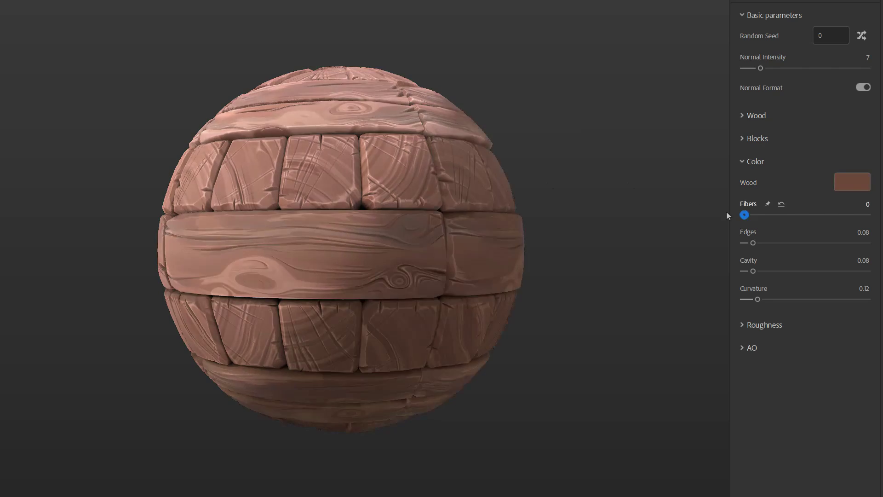
drag(757, 299, 733, 302)
click(764, 324)
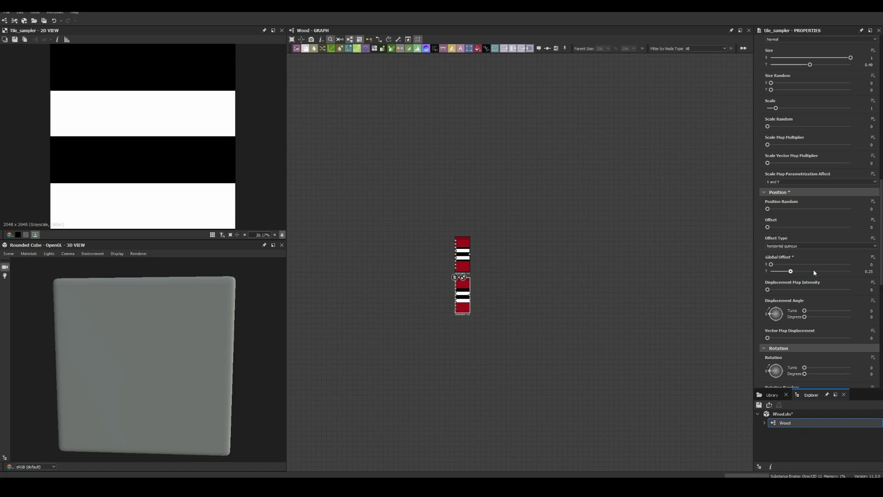
Preview the top Tile Sampler's output in the Wood graph
click(441, 272)
scroll(444, 281, up, 2)
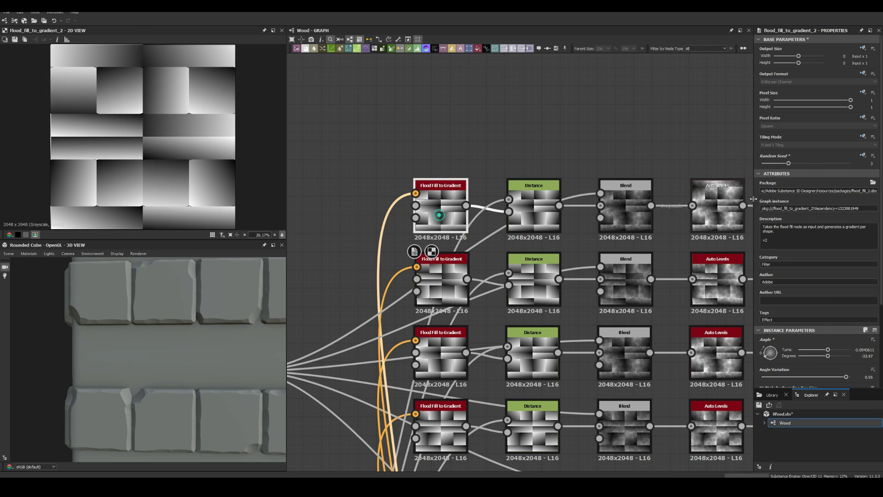
Widen the block mask's levels range and insert a Curve between Distance and Blend
drag(767, 263, 818, 265)
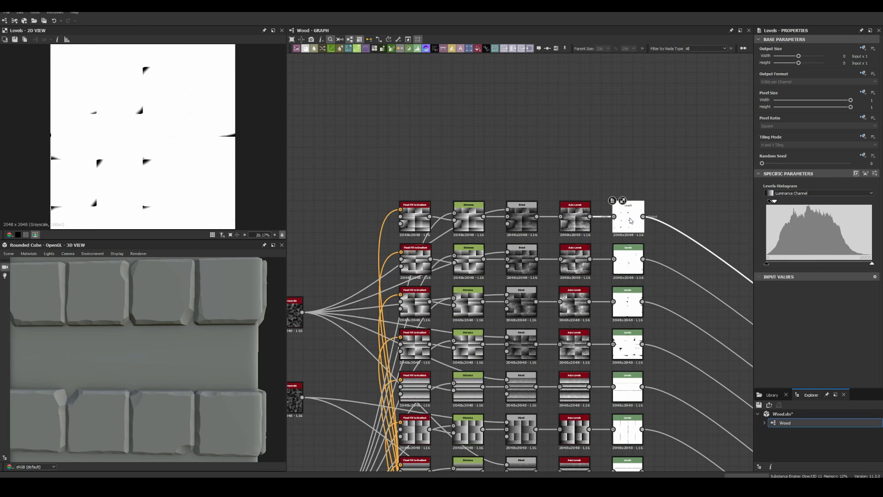
click(521, 216)
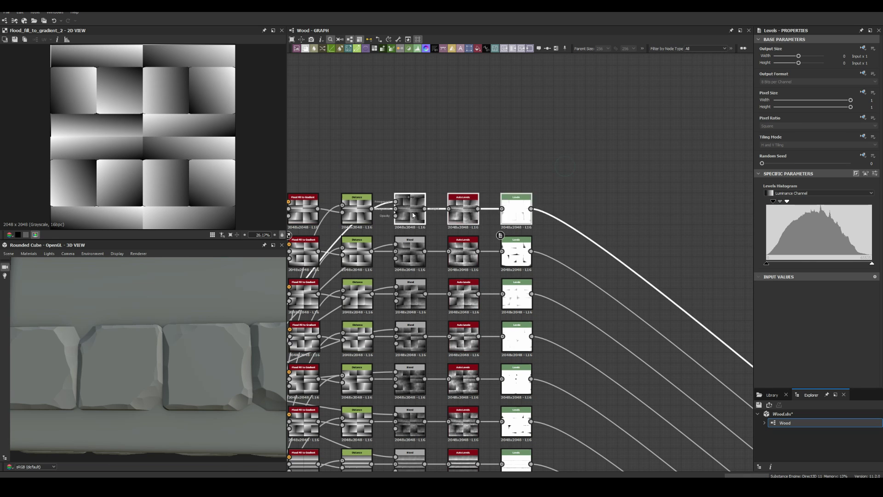
drag(808, 285, 827, 286)
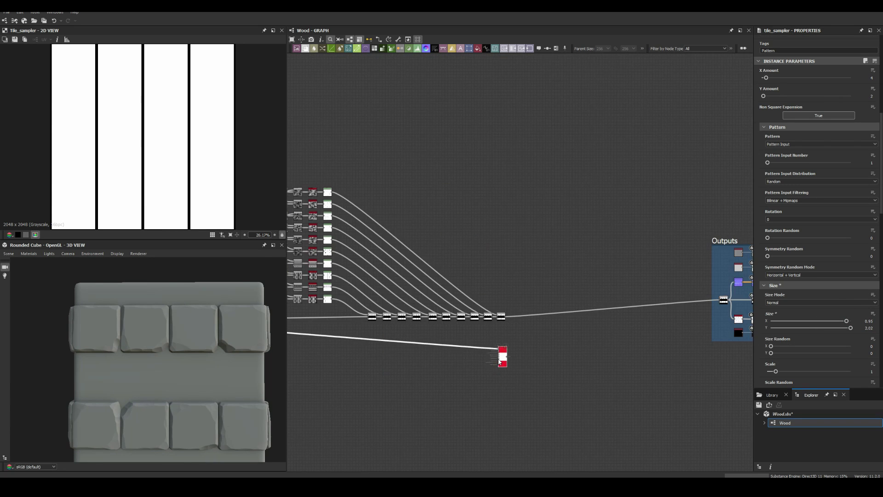
Add a node from search and duplicate the Tile Sampler for the cut mask
key(space)
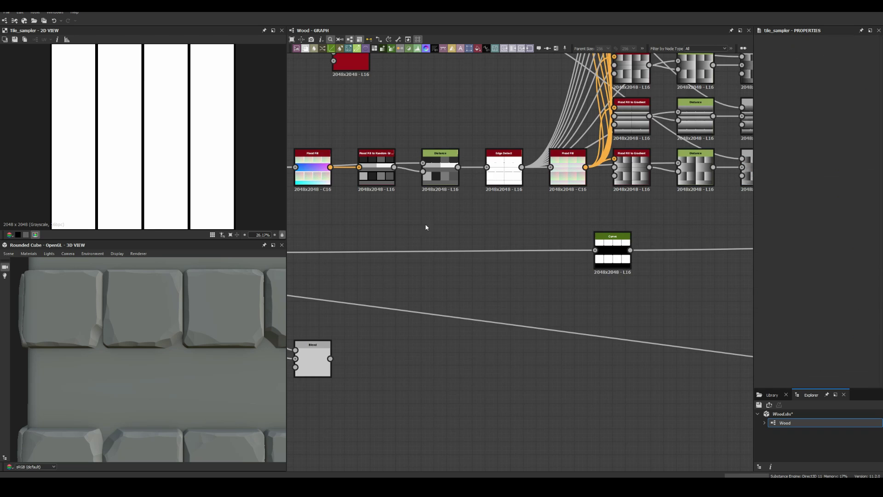
key(ctrl+d)
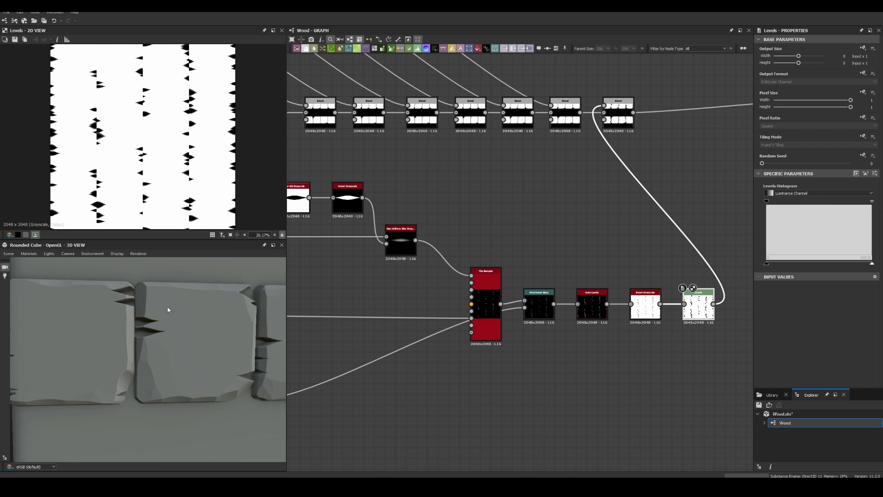
Edit the parameters of the notch Tile Samplers, including the third one
scroll(216, 335, up, 5)
scroll(154, 318, down, 5)
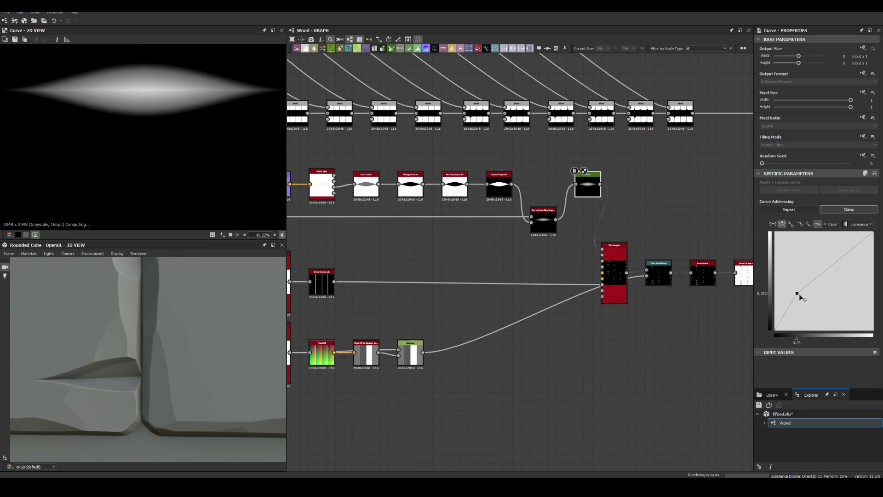
mouse_move(168, 347)
mouse_down()
mouse_move(188, 333)
mouse_move(162, 325)
mouse_up()
click(614, 276)
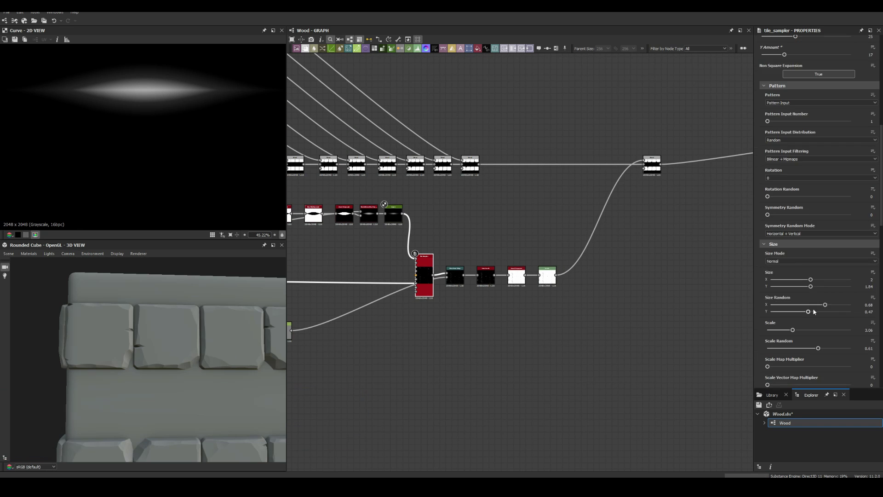
scroll(795, 309, down, 3)
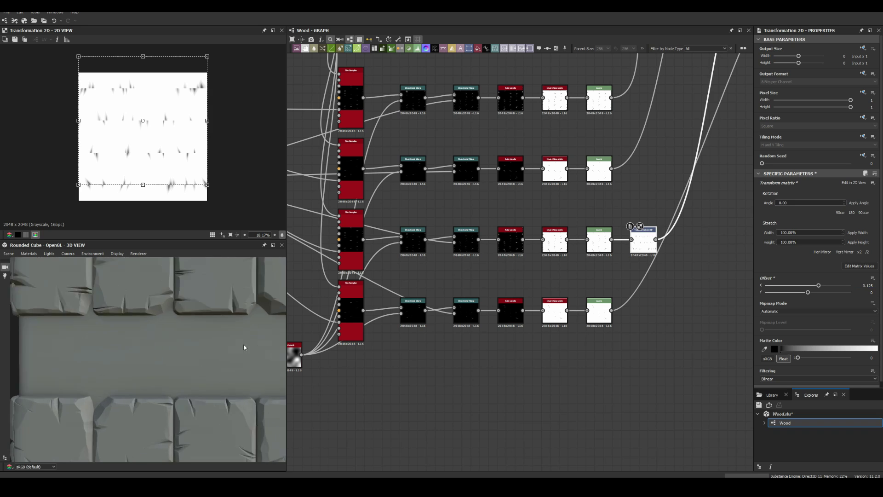
click(361, 251)
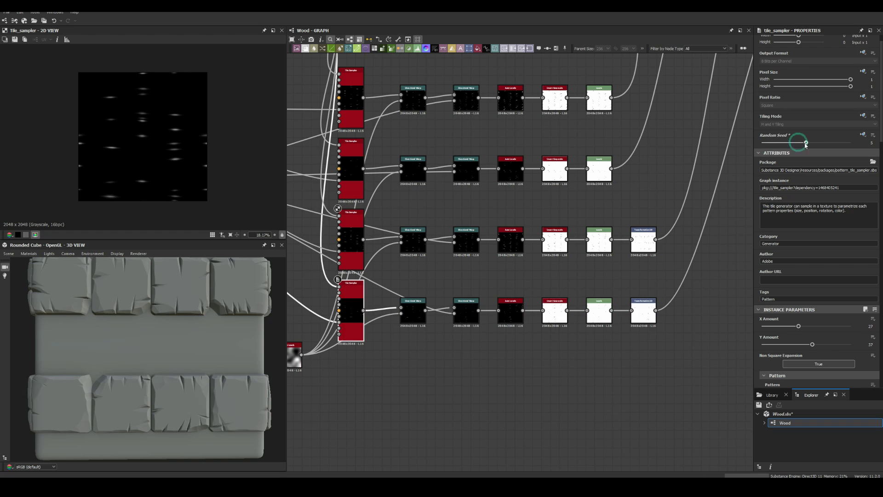
scroll(198, 344, down, 3)
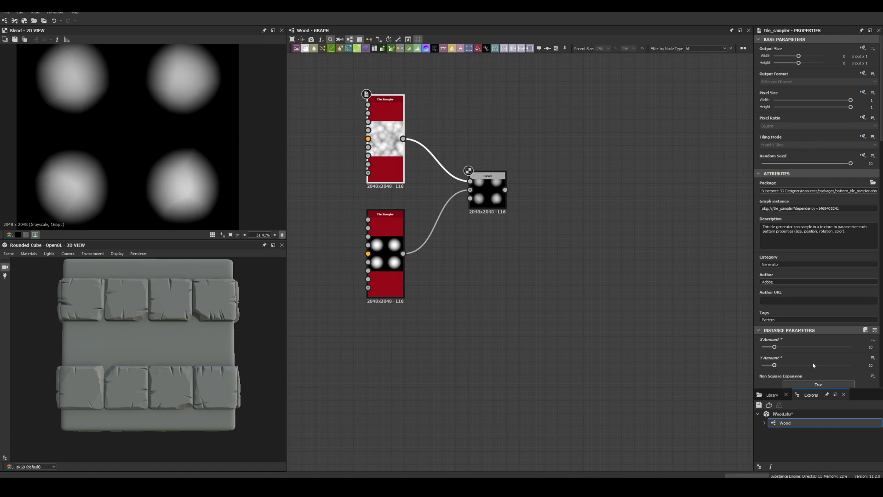
Increase the Transformation 2D width stretch
click(808, 232)
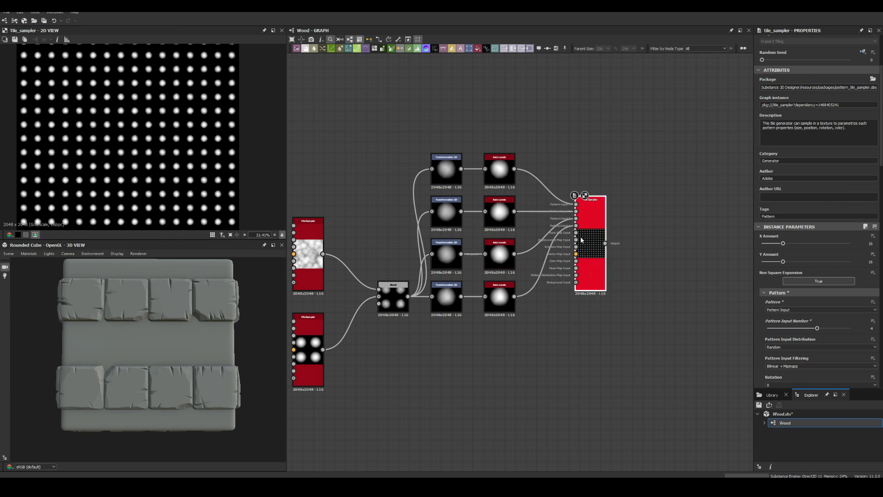
scroll(791, 256, down, 5)
scroll(792, 256, down, 5)
scroll(810, 230, down, 5)
drag(767, 242, 851, 245)
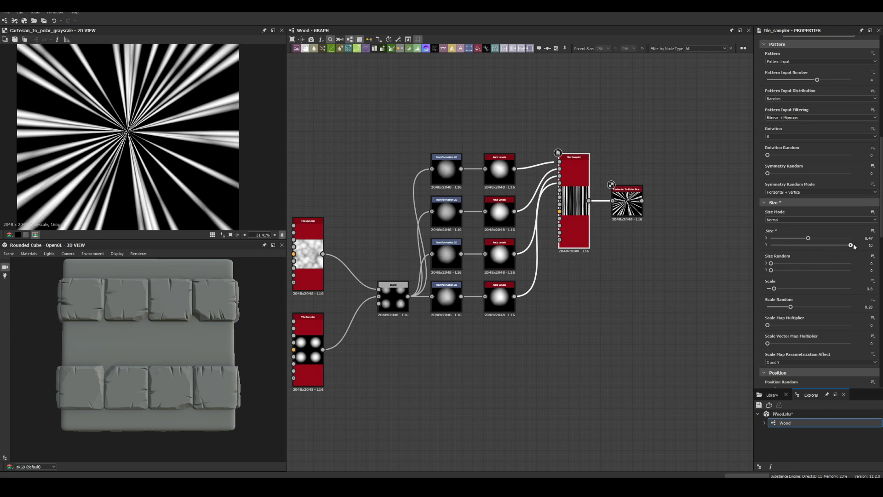
Wire both polar-converted Tile Samplers into a Blend and preview it
drag(777, 160, 771, 161)
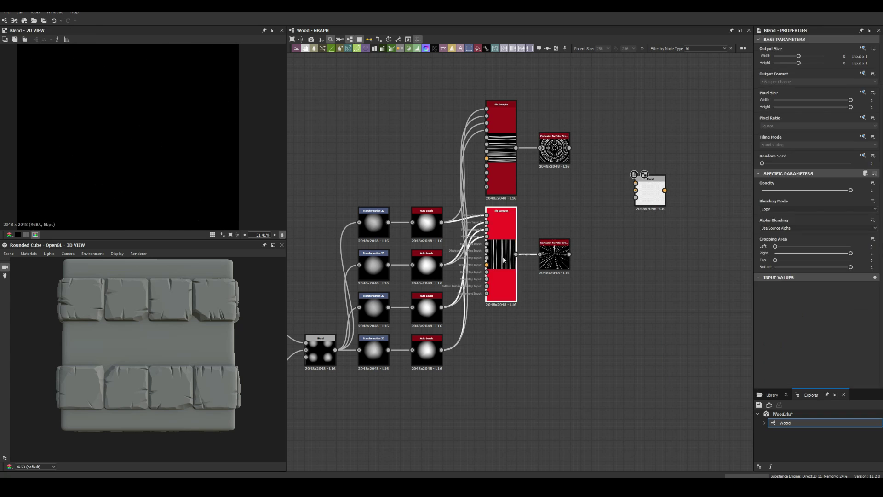
drag(569, 148, 635, 183)
drag(569, 254, 636, 190)
double_click(650, 193)
middle_drag(647, 190, 618, 204)
Add a Directional Warp after the Blend and preview it in 2D
key(space)
text(dire)
click(646, 226)
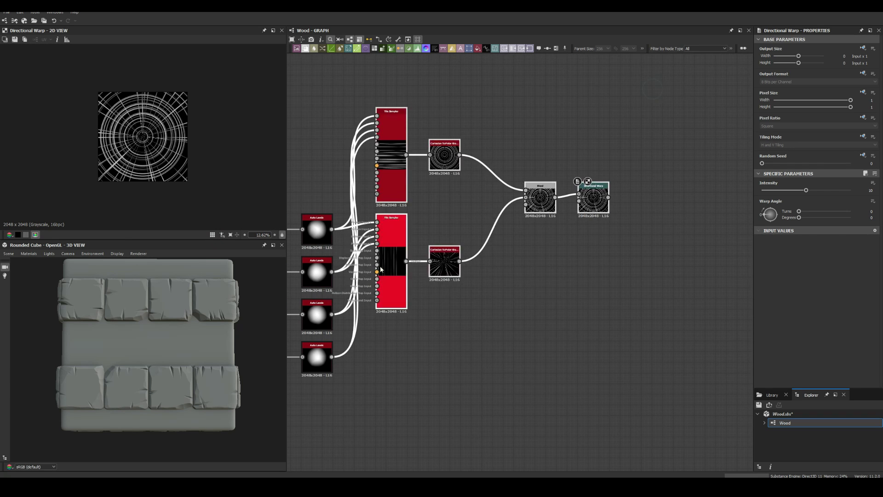
double_click(615, 286)
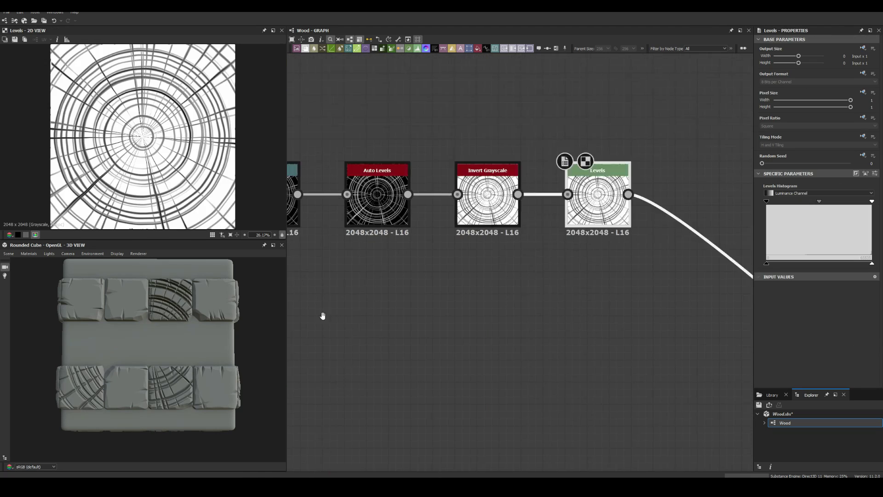
Narrow the Tile Sampler's X tile size slightly
scroll(791, 338, down, 3)
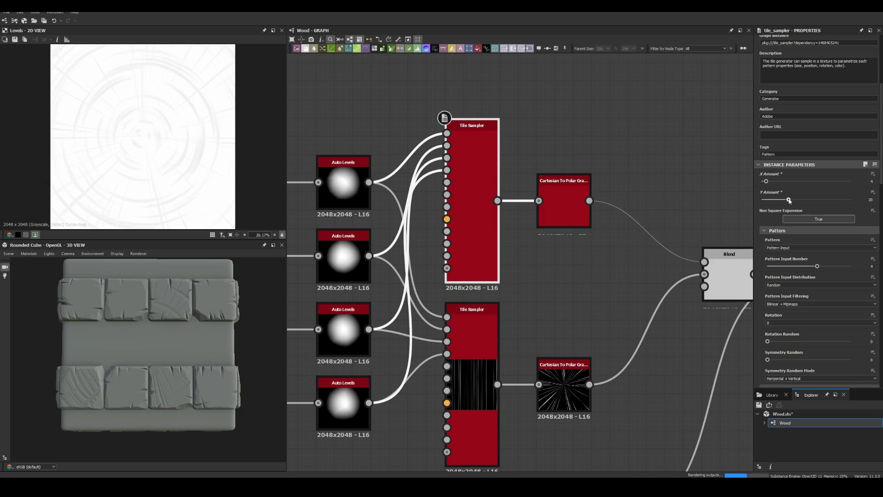
drag(811, 266, 793, 265)
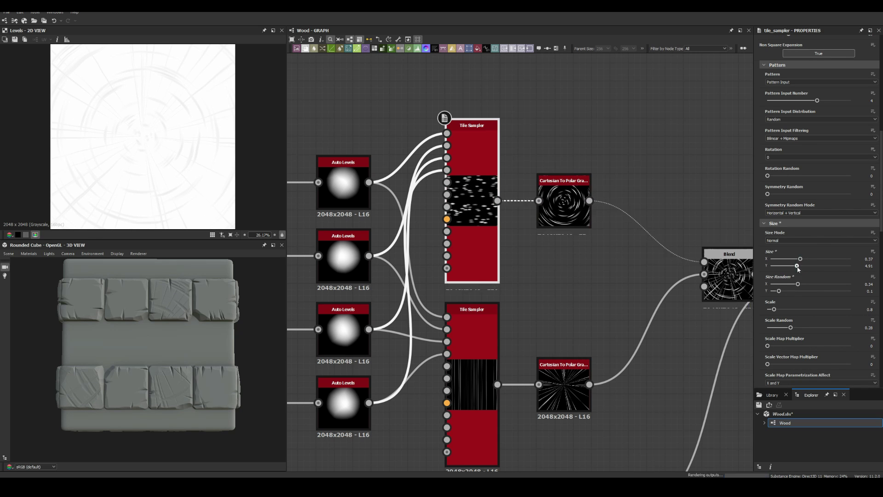
drag(789, 260, 788, 260)
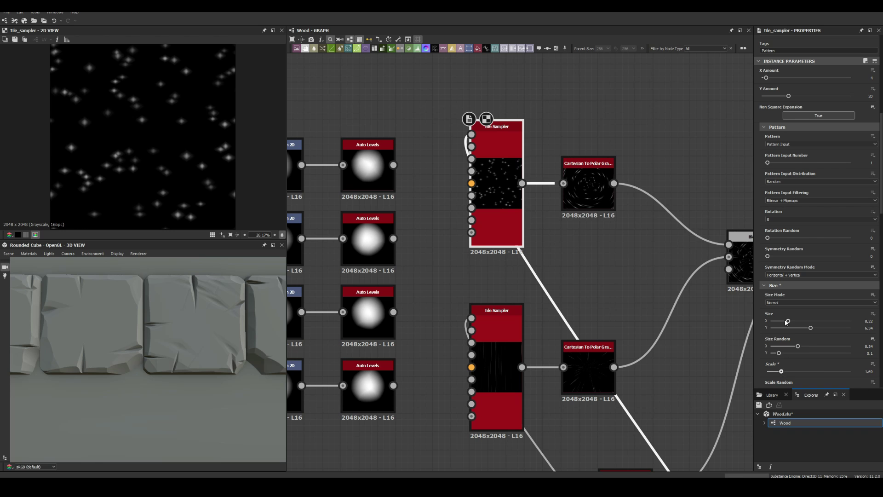
scroll(782, 198, up, 3)
drag(764, 199, 769, 199)
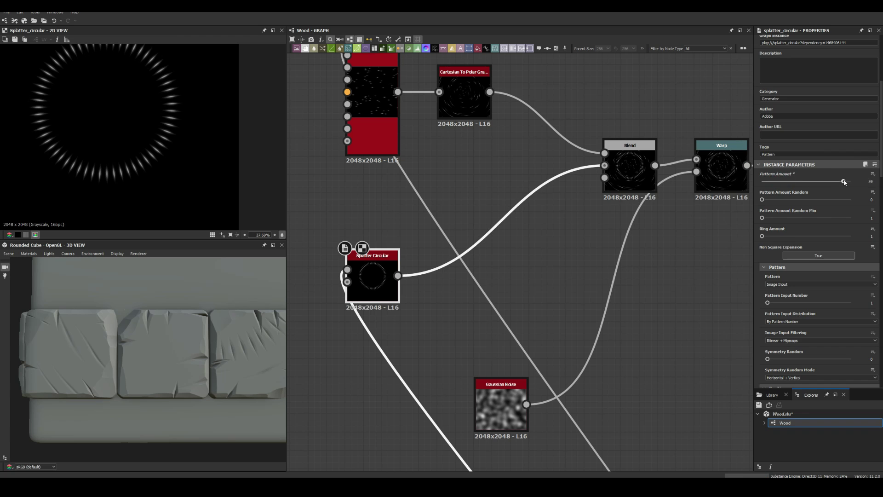
Increase the Splatter Circular's spread, radius and ray scale, then check the ring Tile Sampler
drag(808, 247, 840, 248)
drag(788, 156, 808, 157)
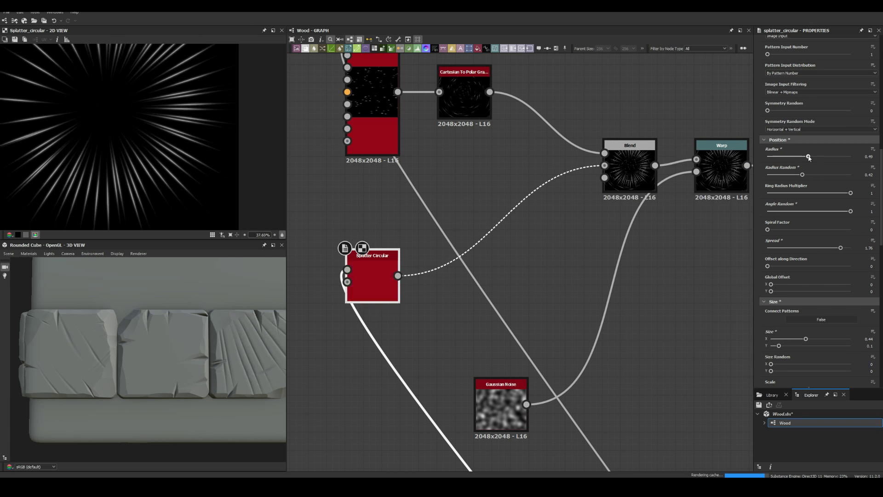
drag(790, 239, 779, 239)
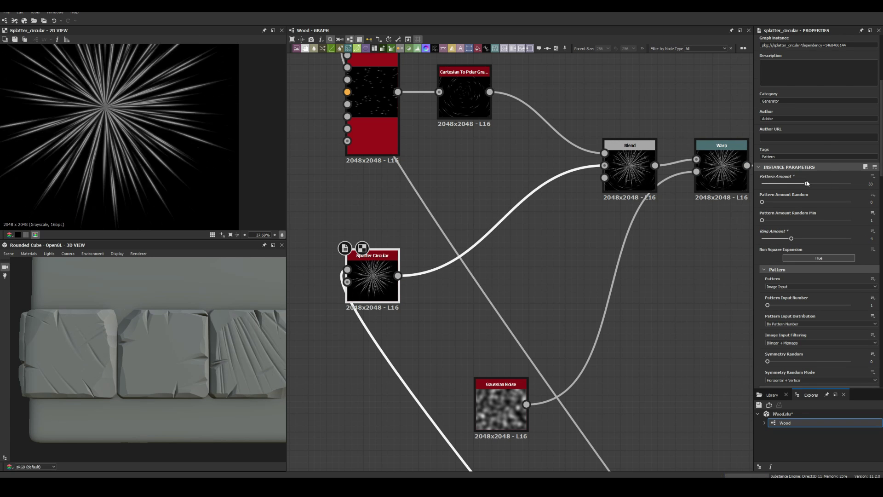
scroll(813, 276, down, 6)
click(812, 330)
scroll(266, 297, down, 2)
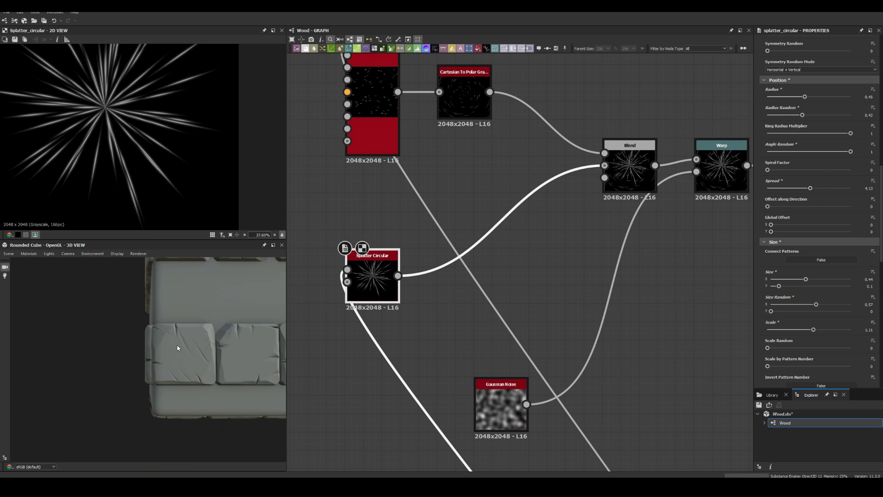
scroll(168, 345, down, 3)
scroll(190, 361, down, 2)
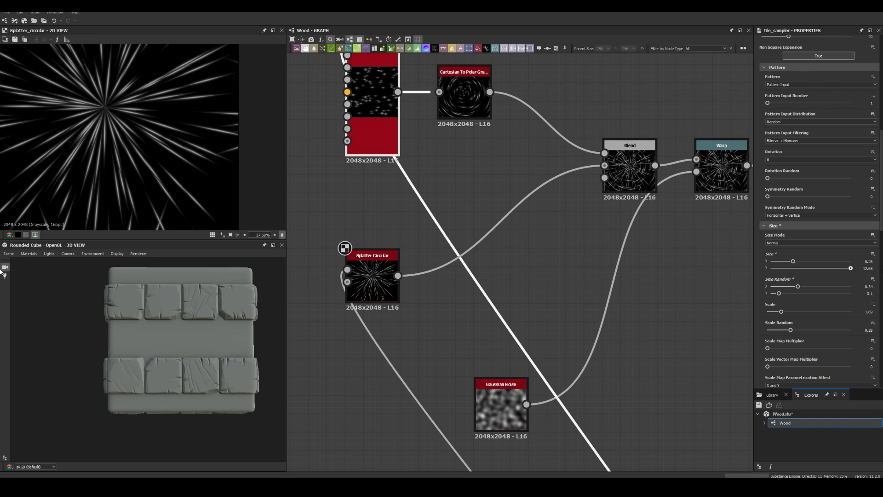
scroll(148, 362, up, 5)
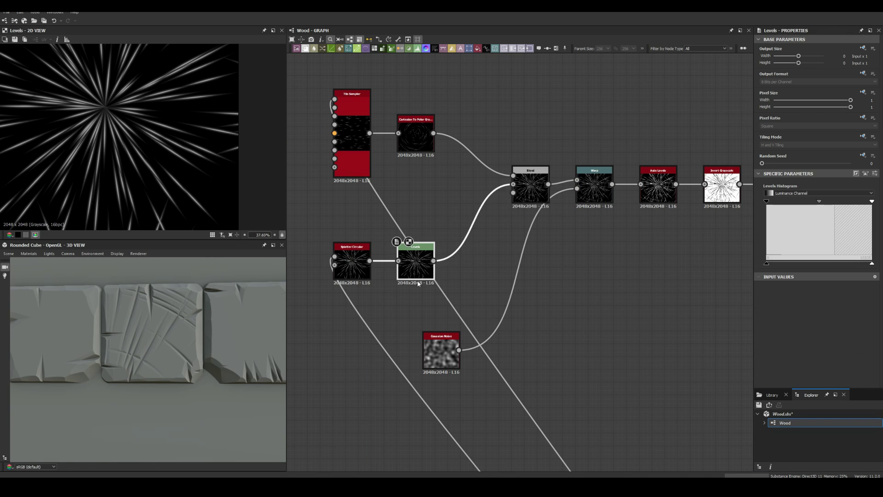
click(352, 134)
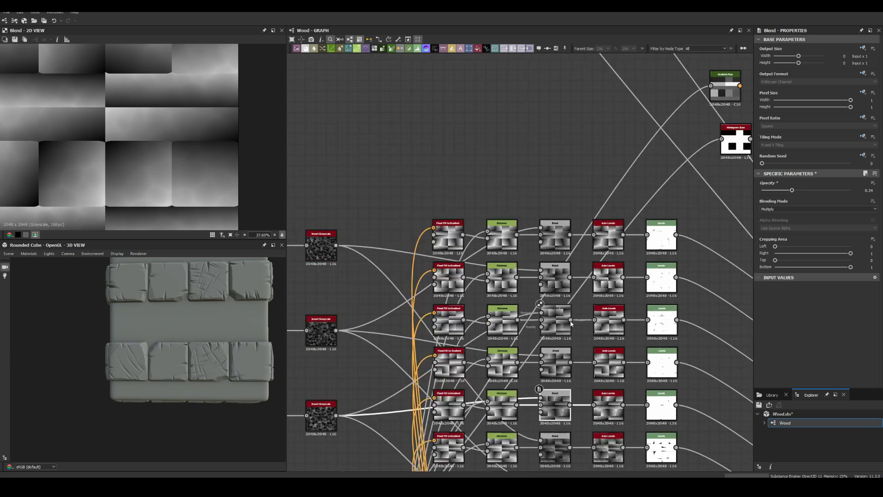
Raise the gradient Blend opacity to 0.31 and bring up the Transformation 2D settings
drag(785, 190, 789, 190)
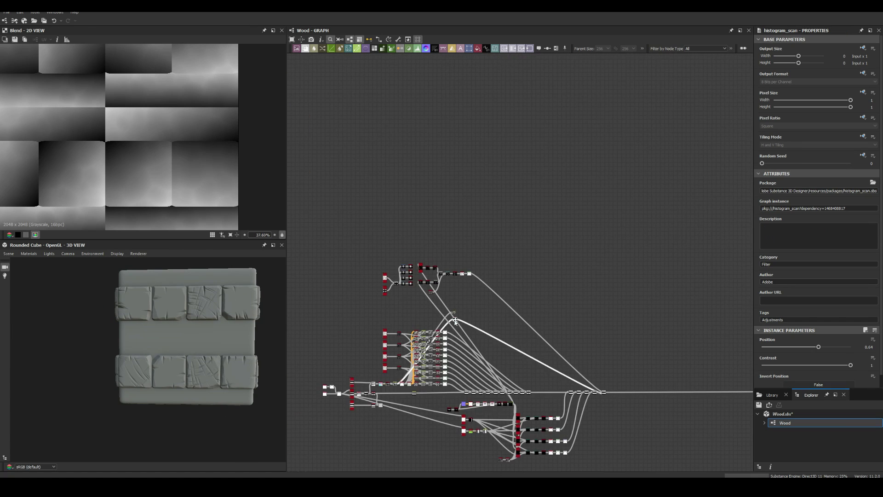
scroll(454, 321, up, 5)
scroll(487, 316, up, 5)
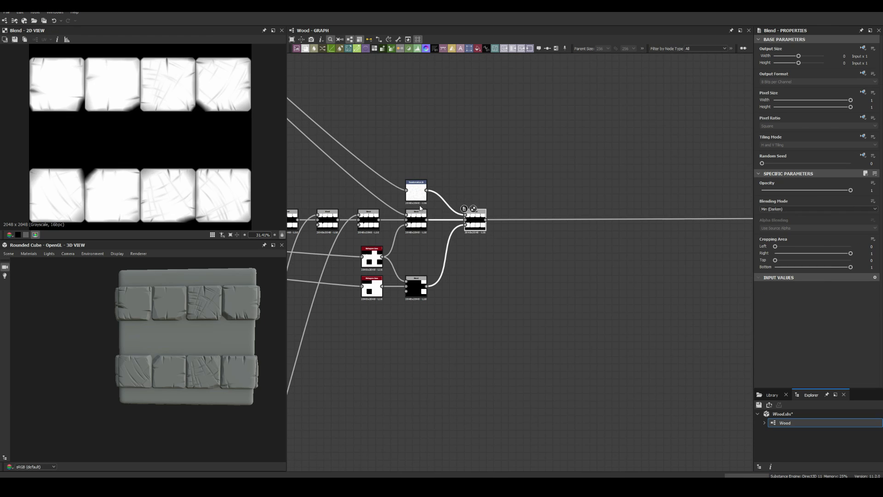
click(417, 192)
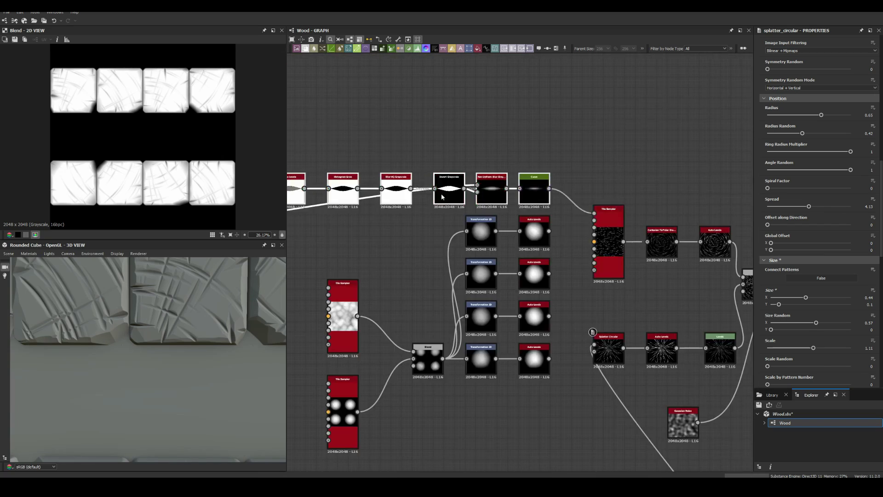
Set the bevel Distance to -0.22, add a node searched as 'in', and preview Levels
drag(801, 257, 796, 257)
scroll(516, 299, down, 3)
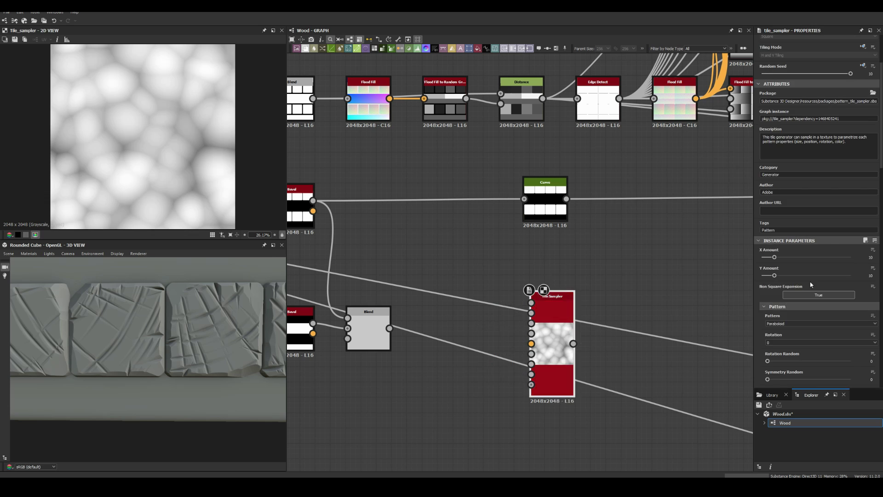
key(space)
text(in)
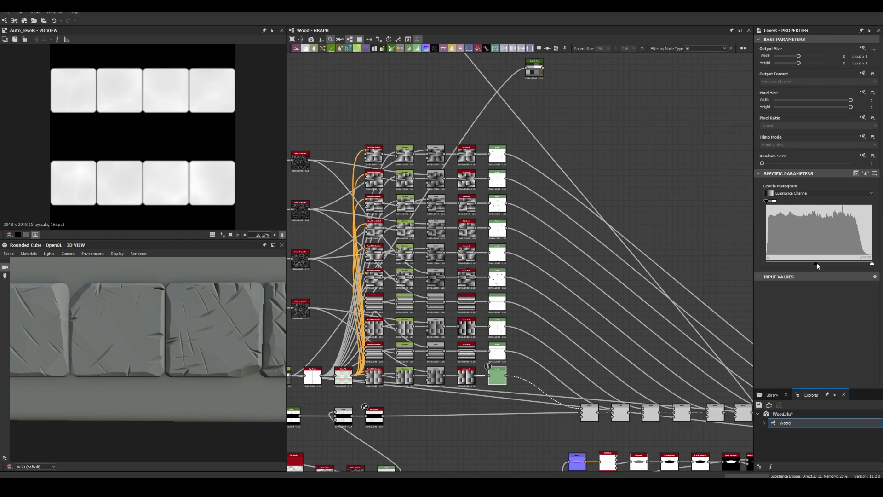
double_click(497, 351)
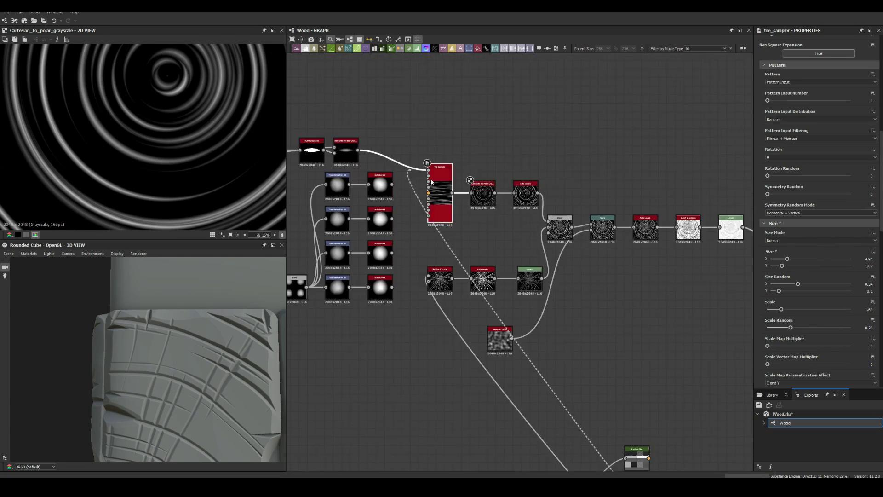
Drag the Curve node's points to reshape the ring-grain streak profile
drag(809, 313, 821, 322)
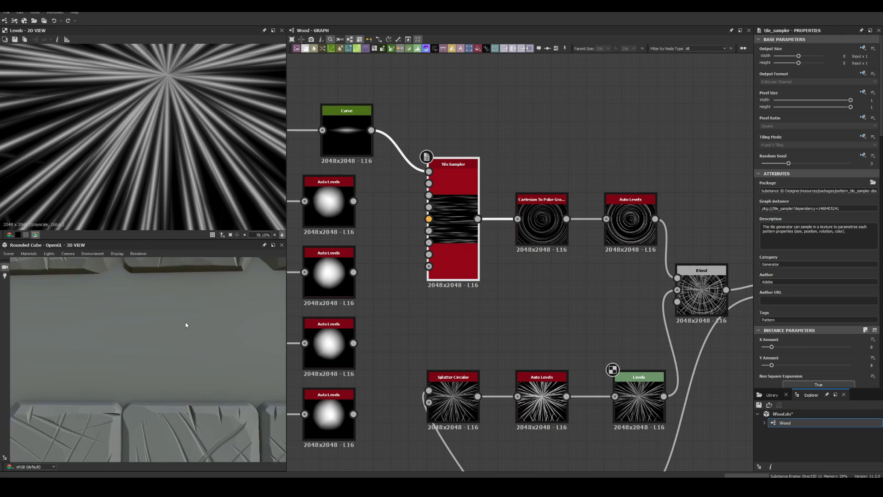
drag(833, 287, 835, 299)
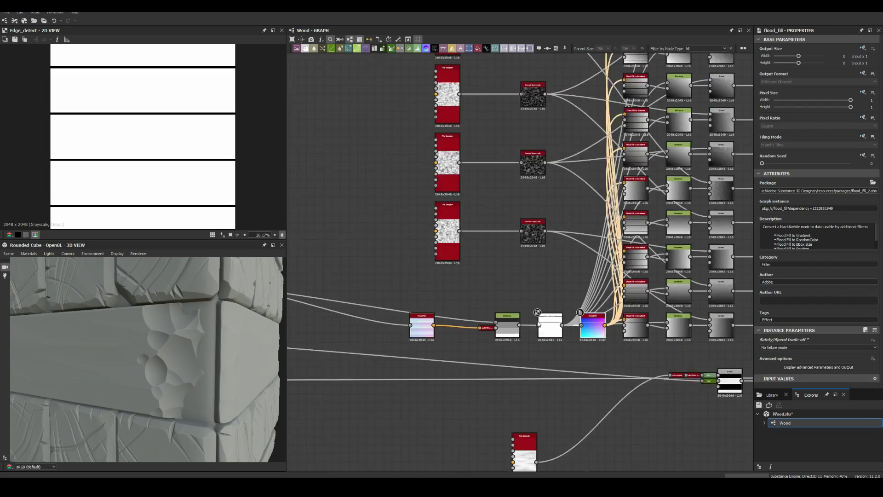
Inspect the Distance, Edge Detect and Levels nodes, then move down to the Directional Warp branch
scroll(540, 314, up, 5)
click(540, 314)
scroll(541, 314, down, 4)
click(641, 242)
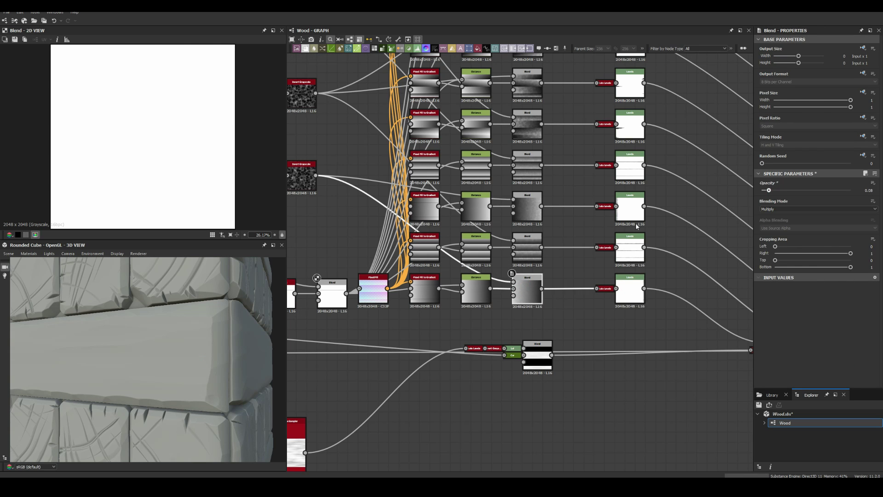
click(632, 252)
drag(138, 343, 187, 343)
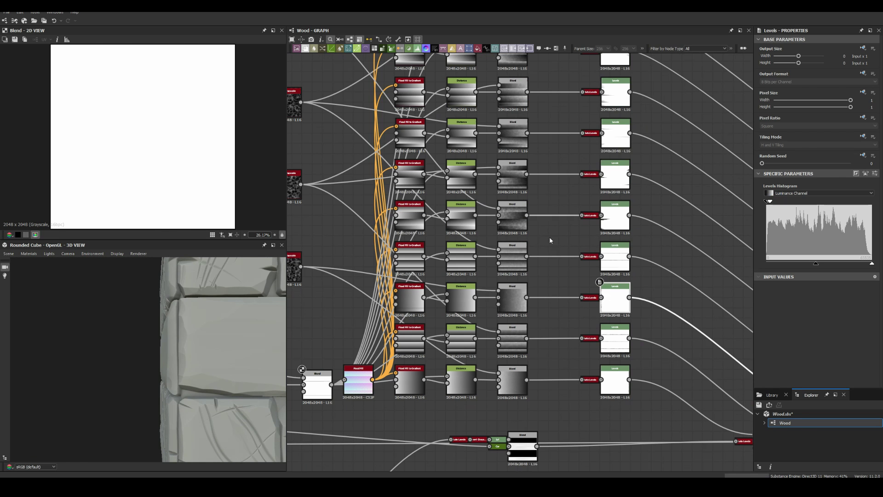
scroll(195, 312, down, 5)
scroll(459, 227, down, 5)
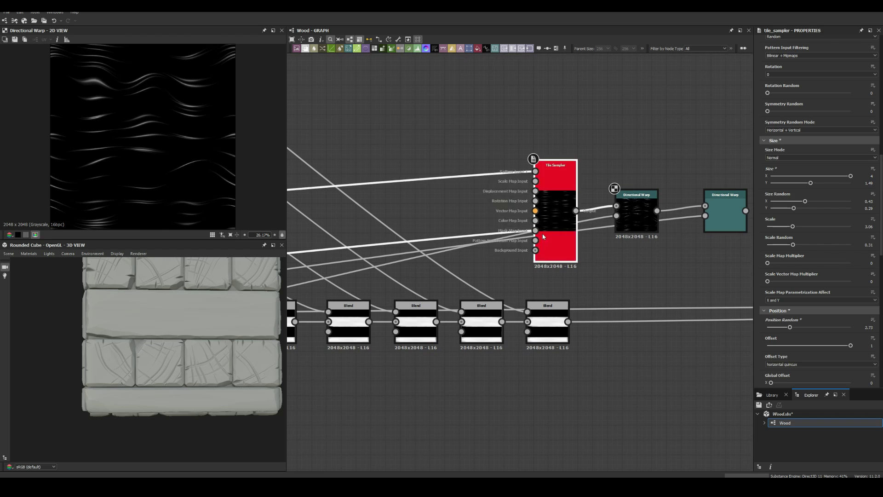
Select both Directional Warp nodes to raise the warp Intensity to about 17.29
click(636, 214)
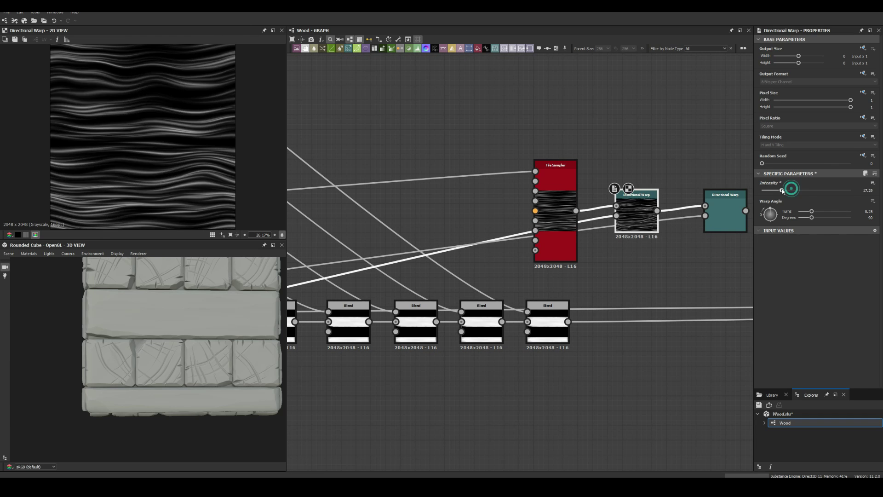
click(718, 212)
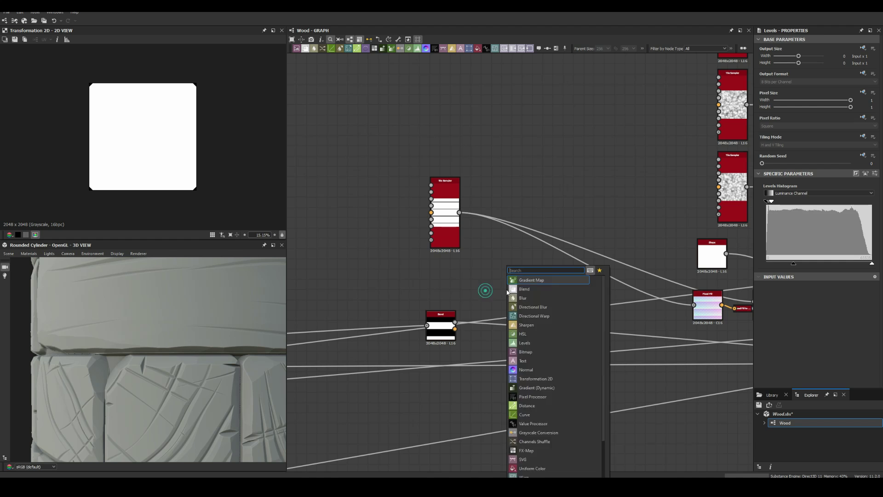
Connect the Bevel output into the Histogram Scan and pull the 3D preview back
drag(455, 322, 493, 284)
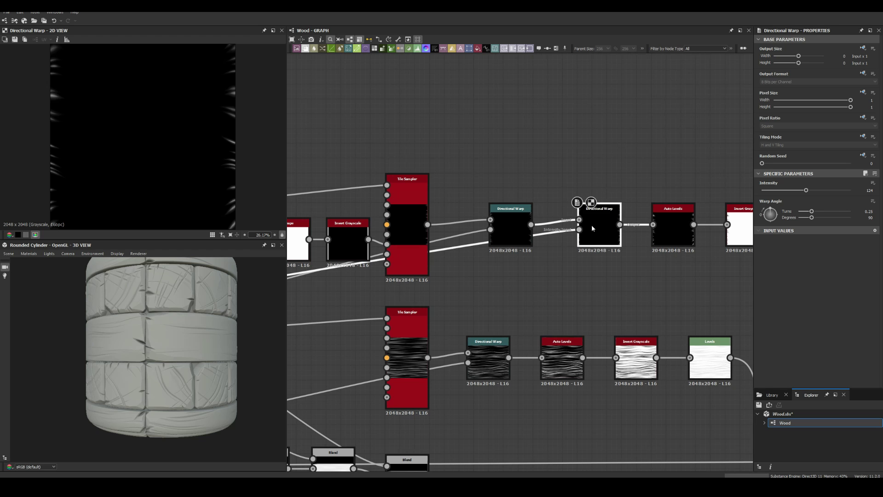
drag(194, 333, 178, 318)
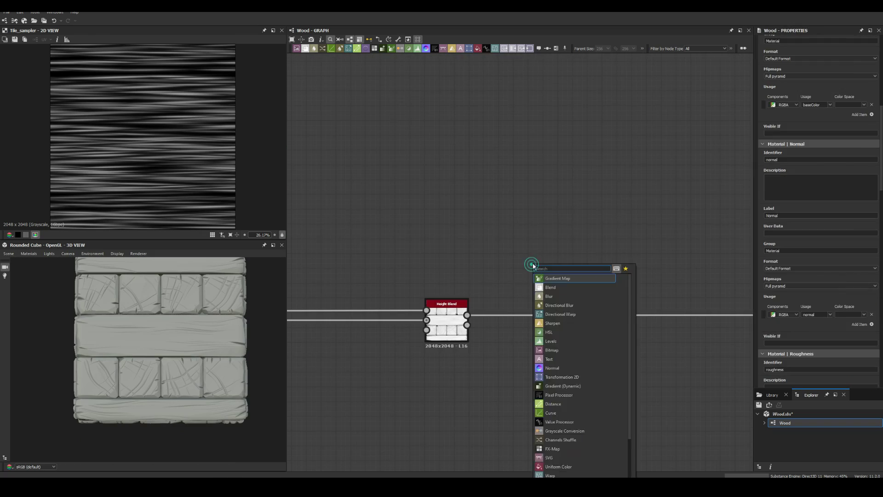
Add a Gradient Map after Height Blend and a Flood Fill to Random Grayscale node
key(Return)
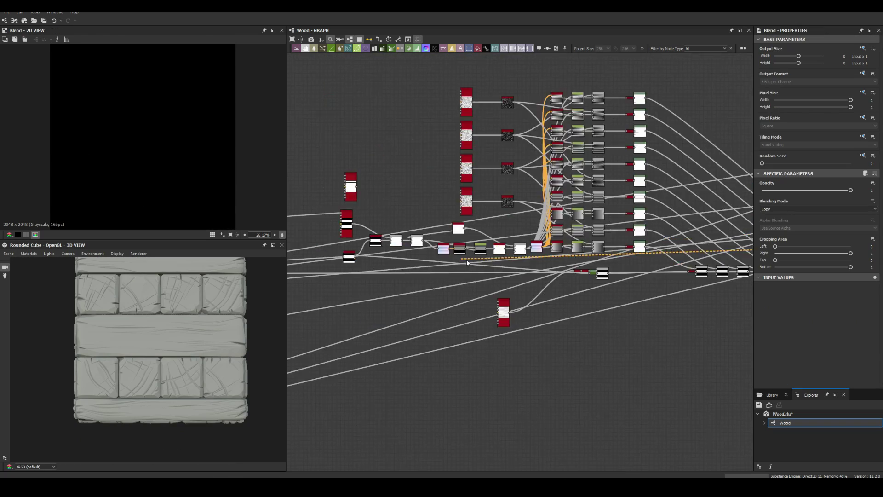
key(space)
text(gr)
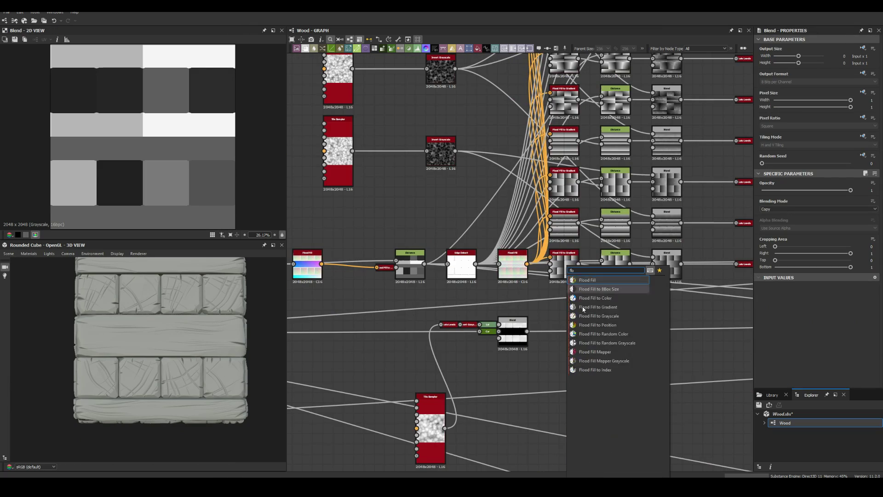
click(607, 342)
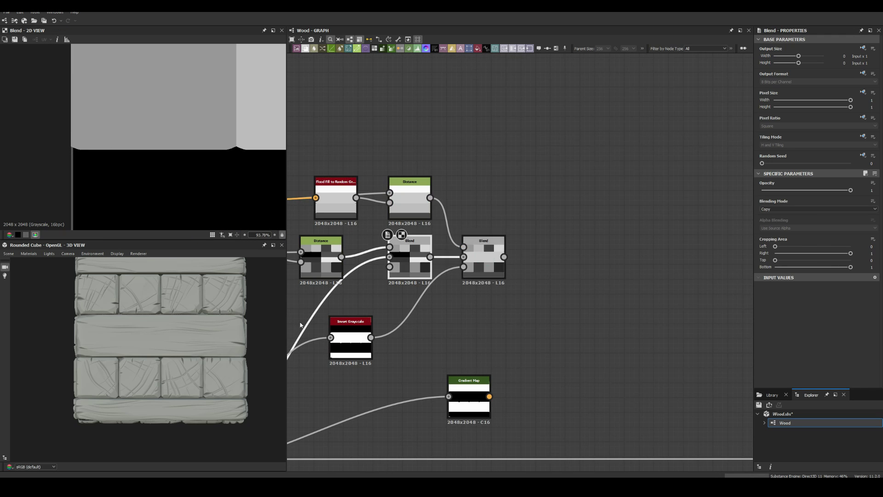
Set the Gradient Map colour to a saturated, darker brown using the HSV sliders
scroll(541, 277, up, 5)
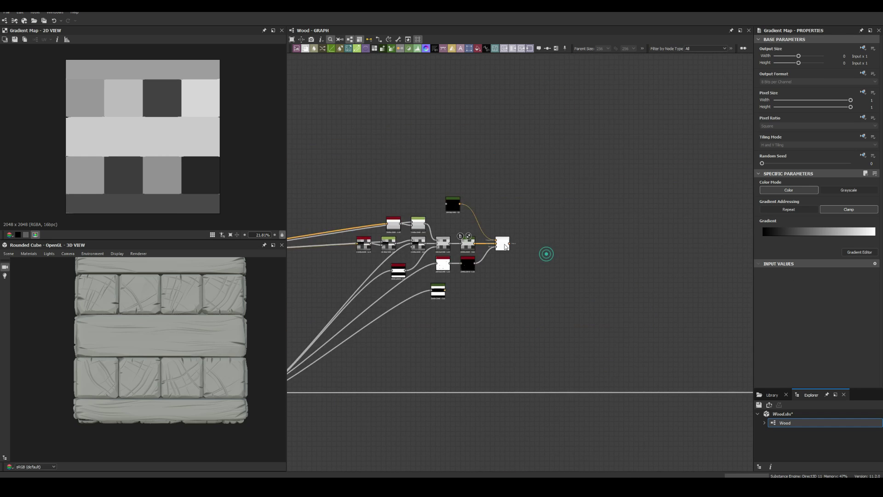
click(876, 237)
click(335, 141)
drag(408, 135, 409, 130)
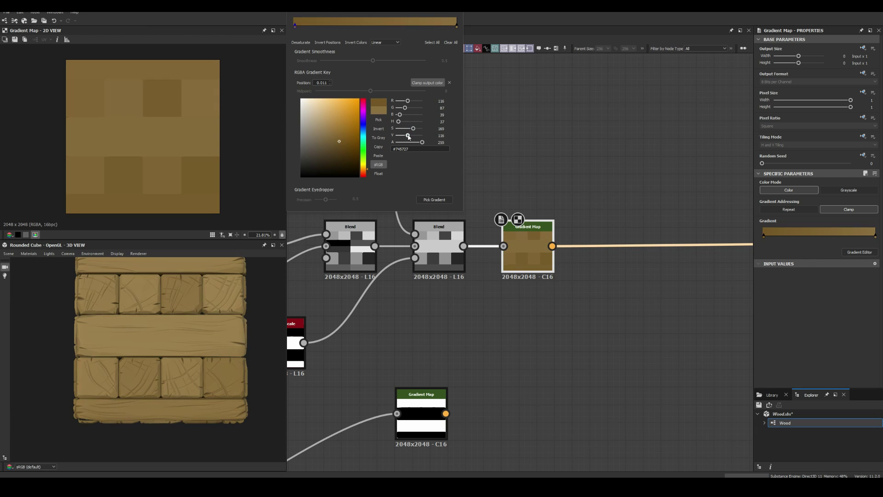
drag(412, 130, 417, 129)
drag(410, 135, 407, 136)
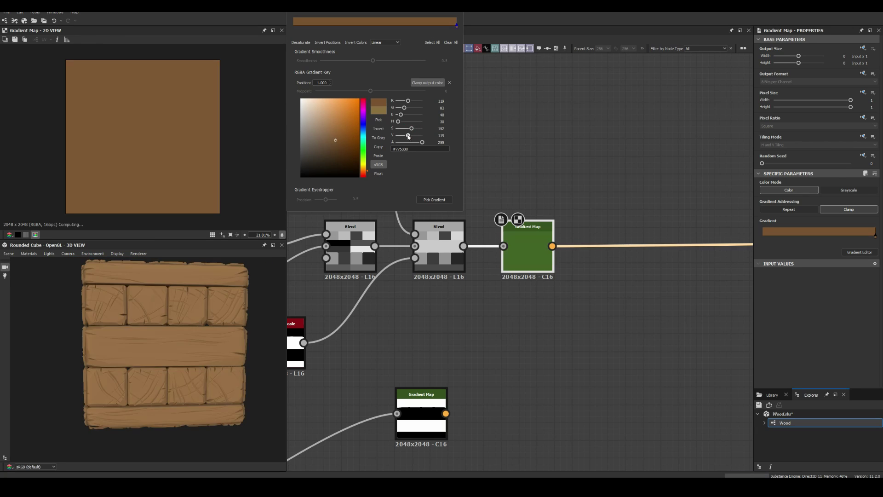
Darken the Gradient Map's first colour key slightly
scroll(564, 230, down, 3)
scroll(563, 225, up, 2)
click(563, 226)
click(766, 232)
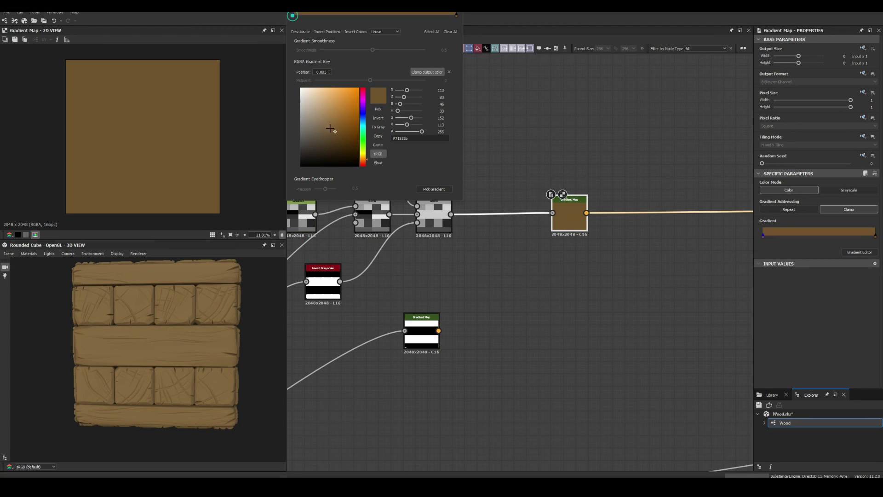
drag(408, 126, 407, 127)
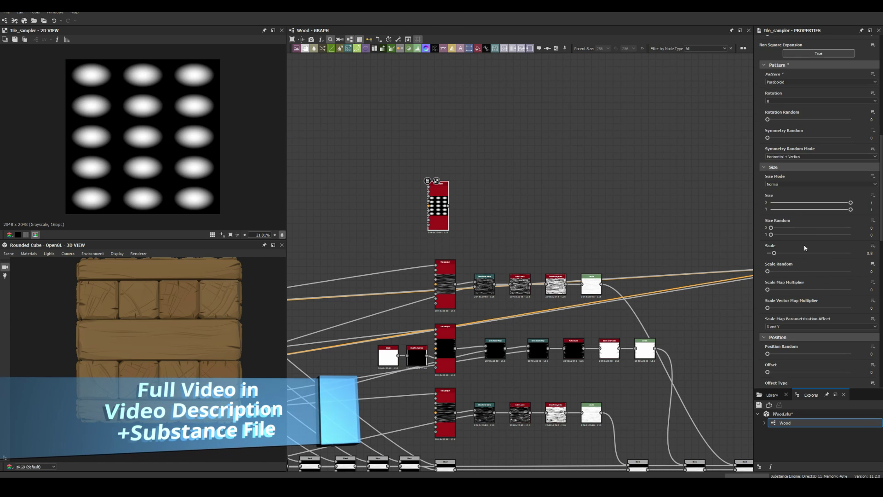
Set the spot Tile Sampler's Random Seed to 2, add a Directional Warp, and preview the Warp output
click(784, 163)
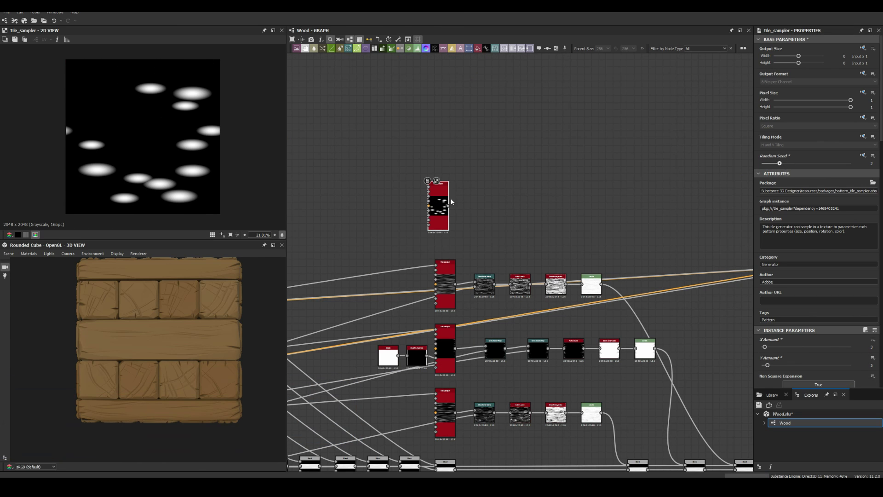
click(473, 267)
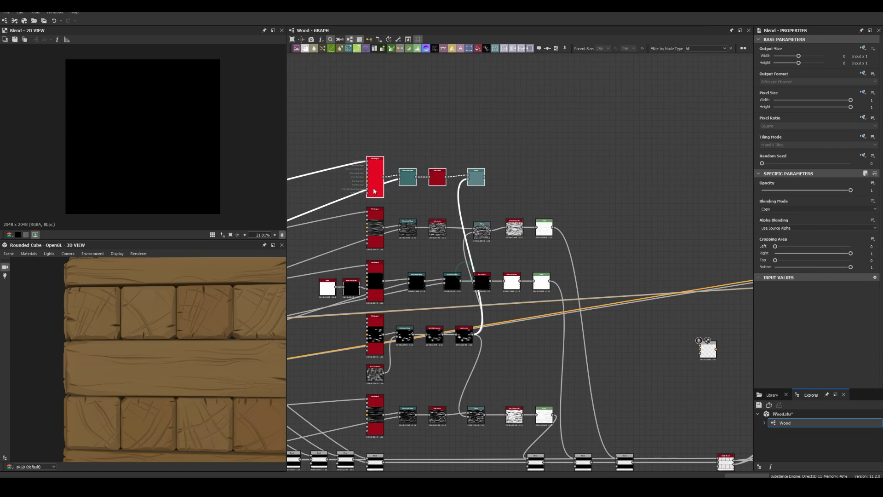
scroll(805, 237, down, 5)
click(477, 180)
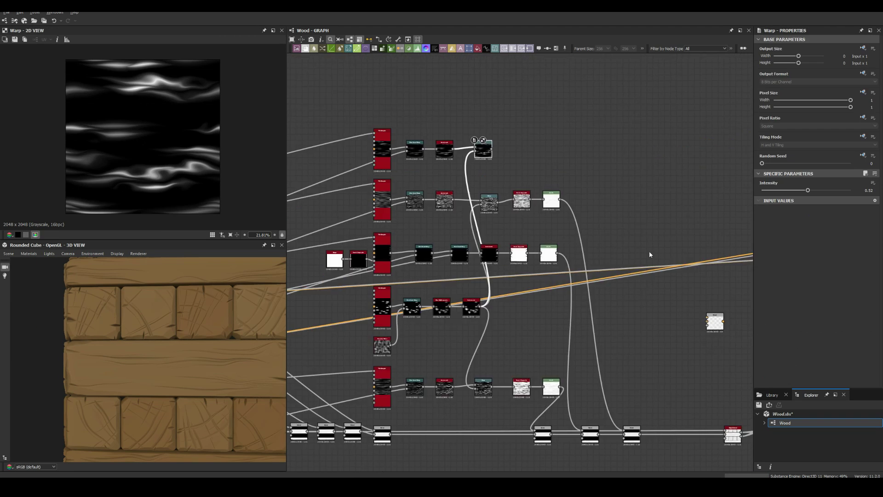